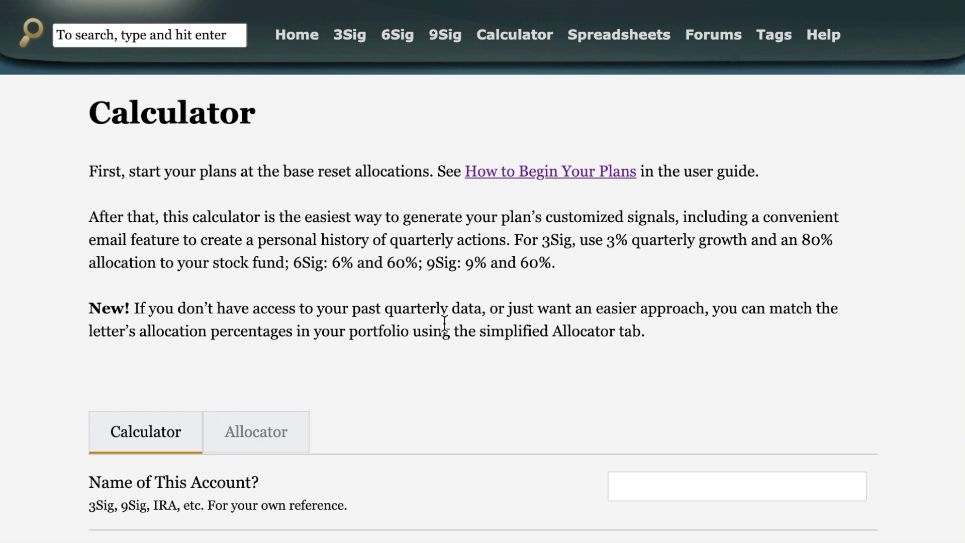
scroll(444, 323, down, 2)
scroll(445, 322, down, 2)
scroll(445, 322, down, 1)
scroll(445, 322, down, 1)
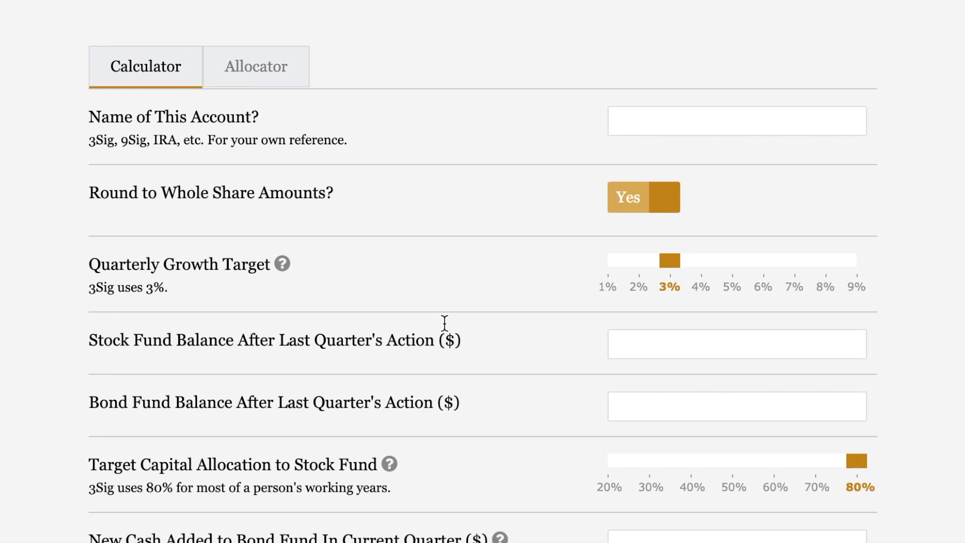
scroll(445, 323, down, 1)
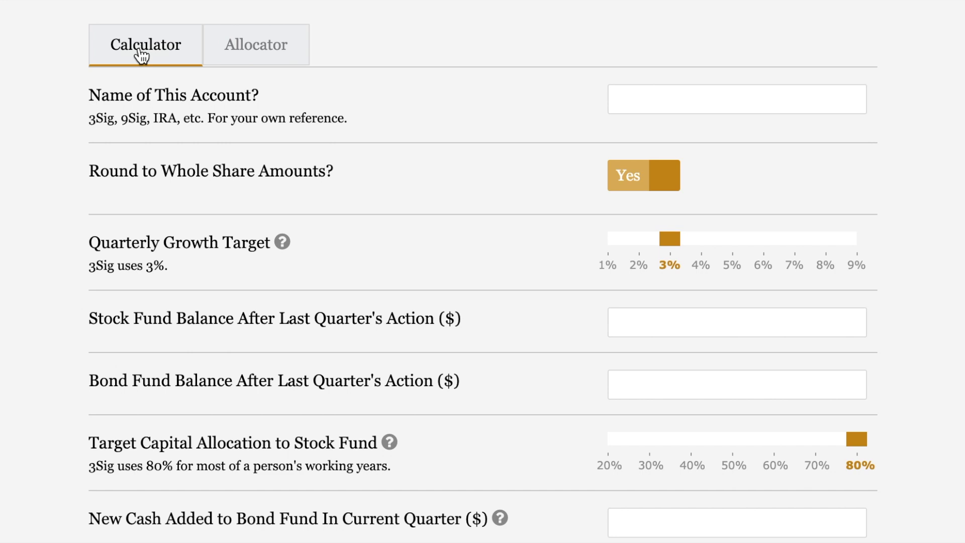
- Name the account 3Sig and leave Round to Whole Share Amounts set to Yes
click(251, 55)
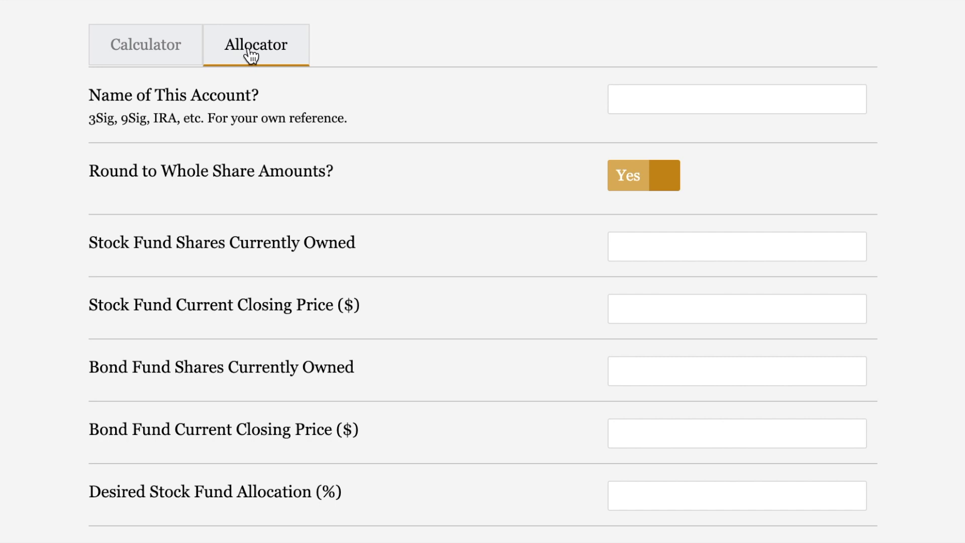
click(164, 53)
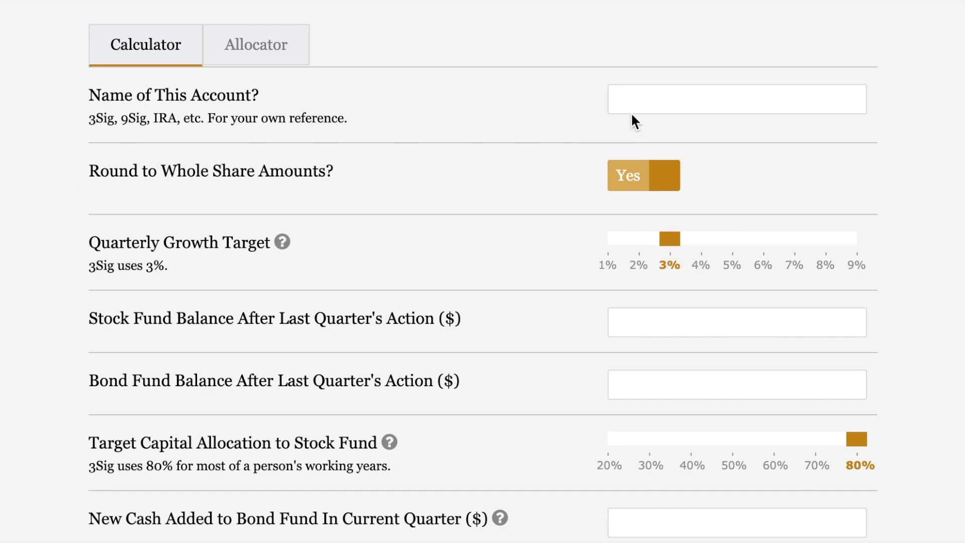
click(645, 99)
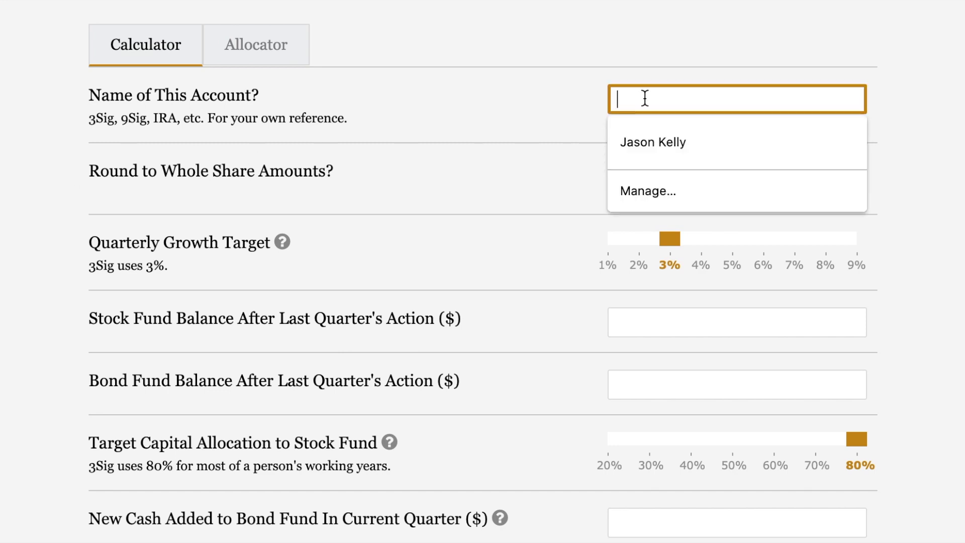
text(3Sig)
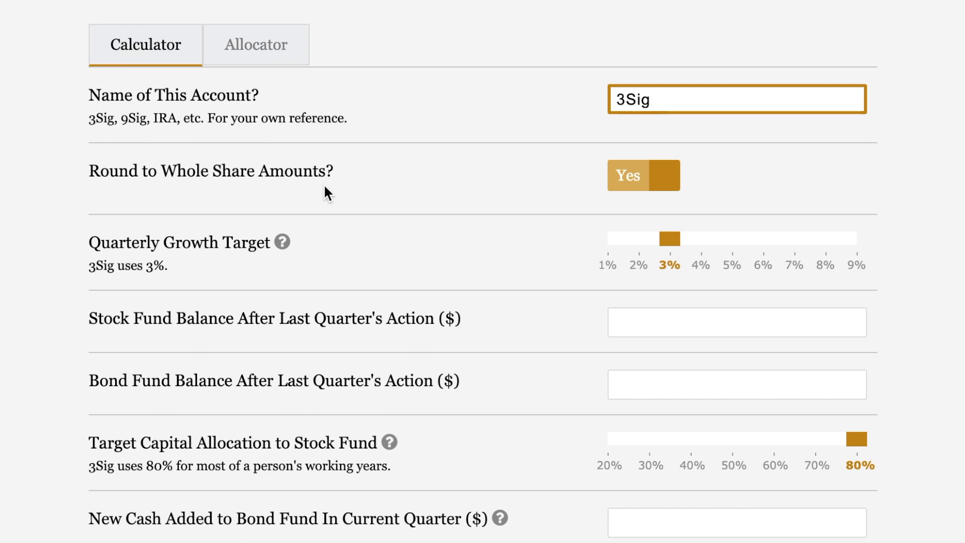
click(641, 187)
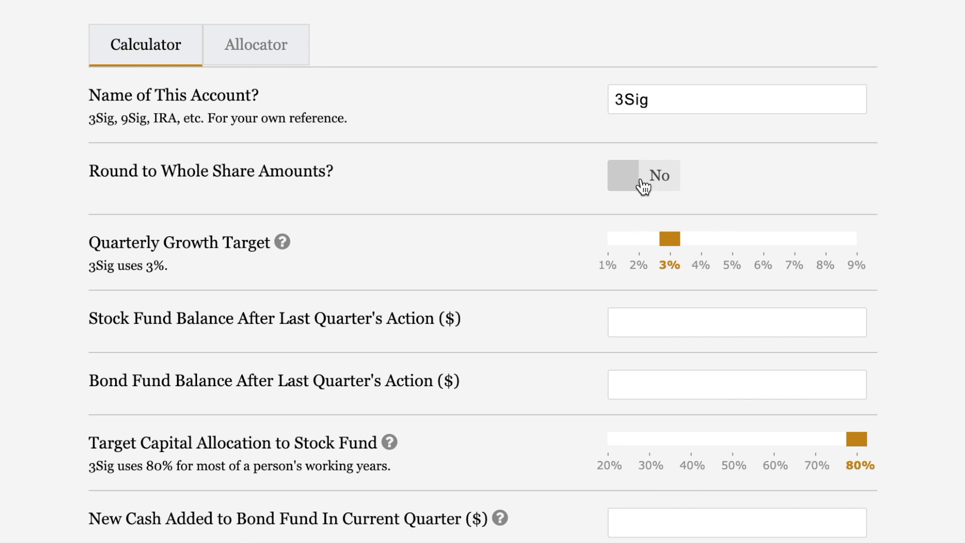
click(640, 187)
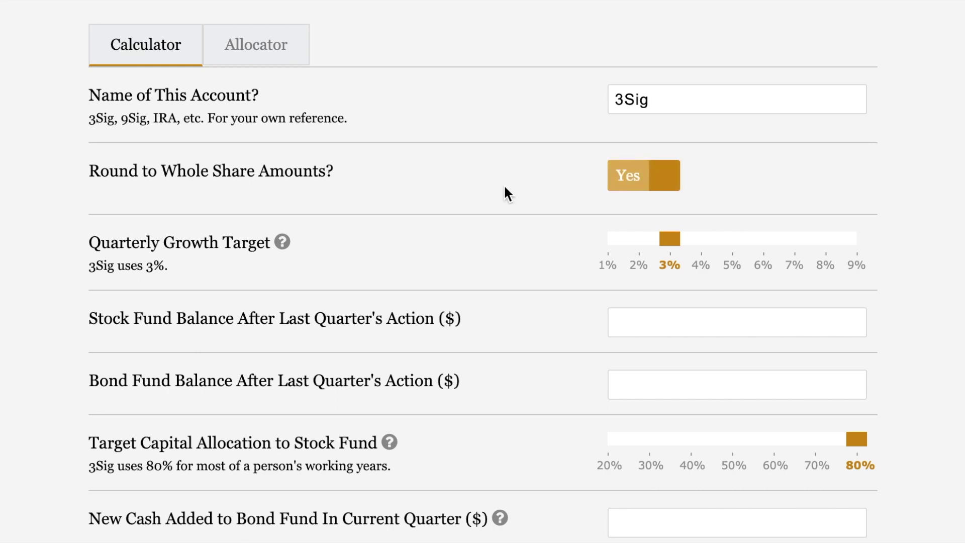
scroll(505, 187, down, 3)
scroll(504, 187, down, 2)
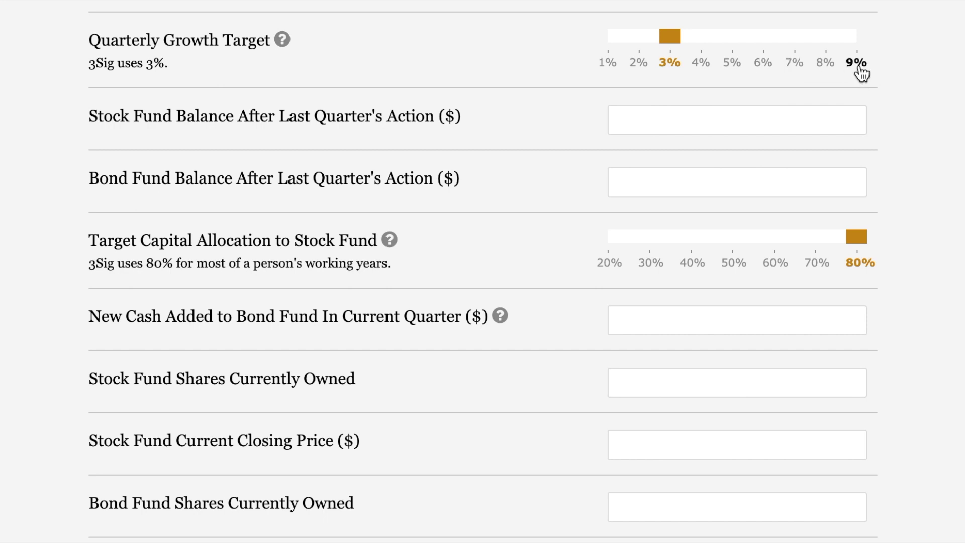
click(763, 64)
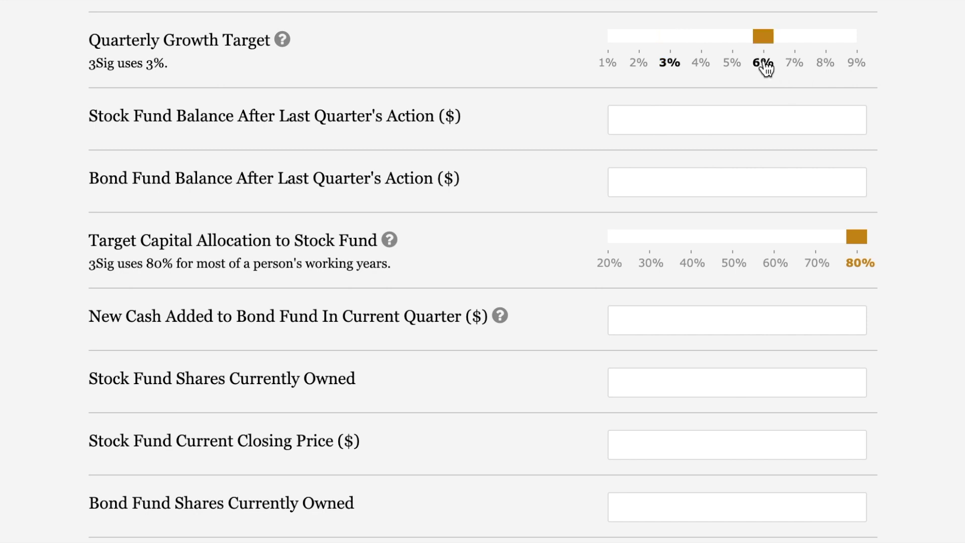
click(855, 68)
drag(856, 39, 764, 47)
click(672, 71)
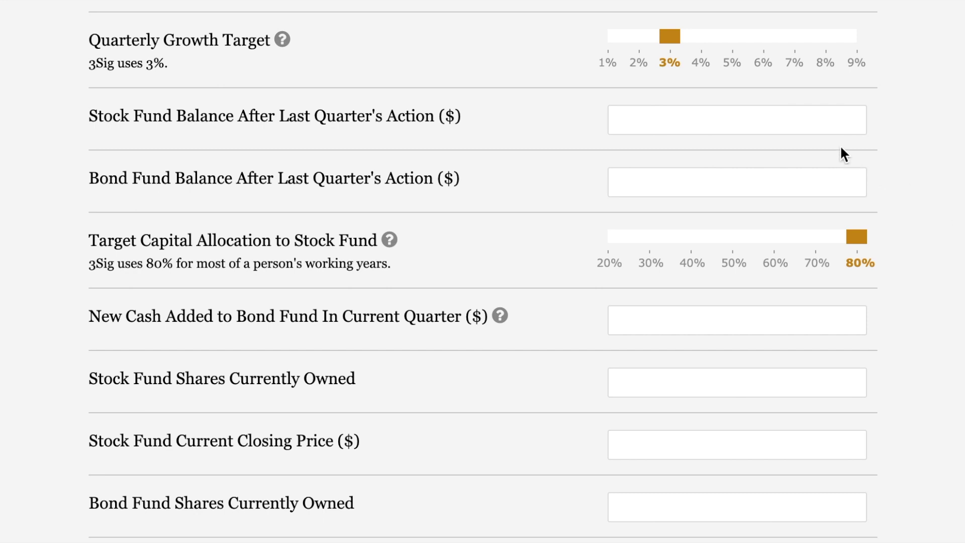
- Enter last quarter's balances: stock fund 825,130 and bond fund 0
click(830, 123)
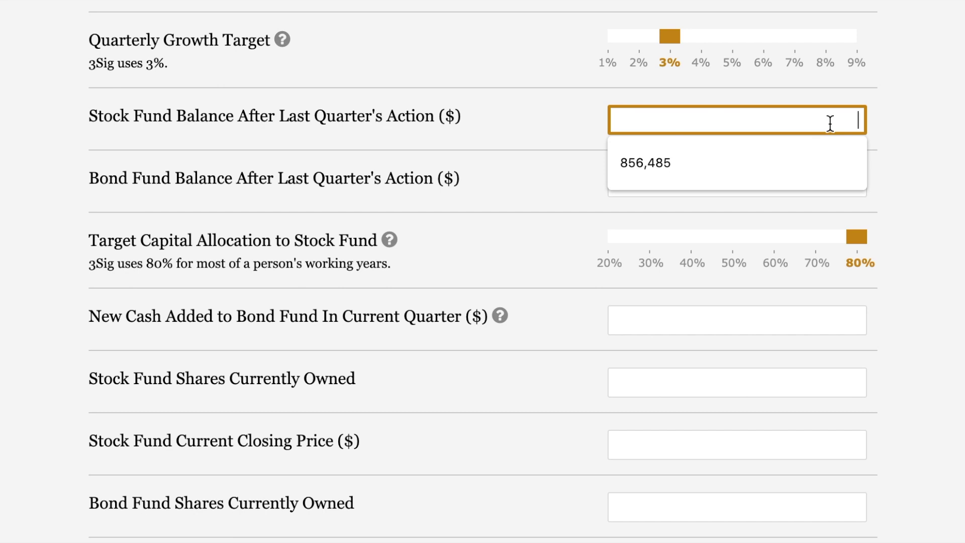
click(745, 113)
text(82)
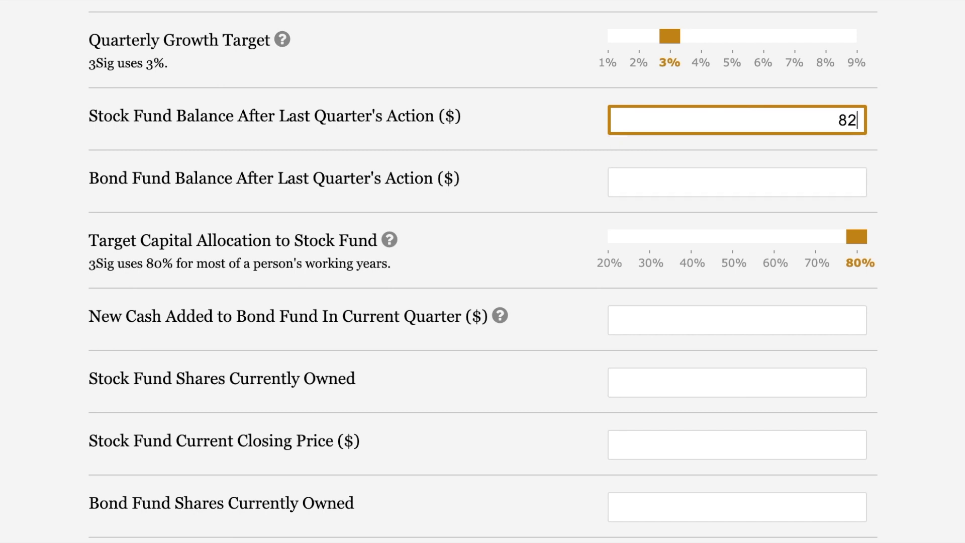
text(5,130)
click(799, 185)
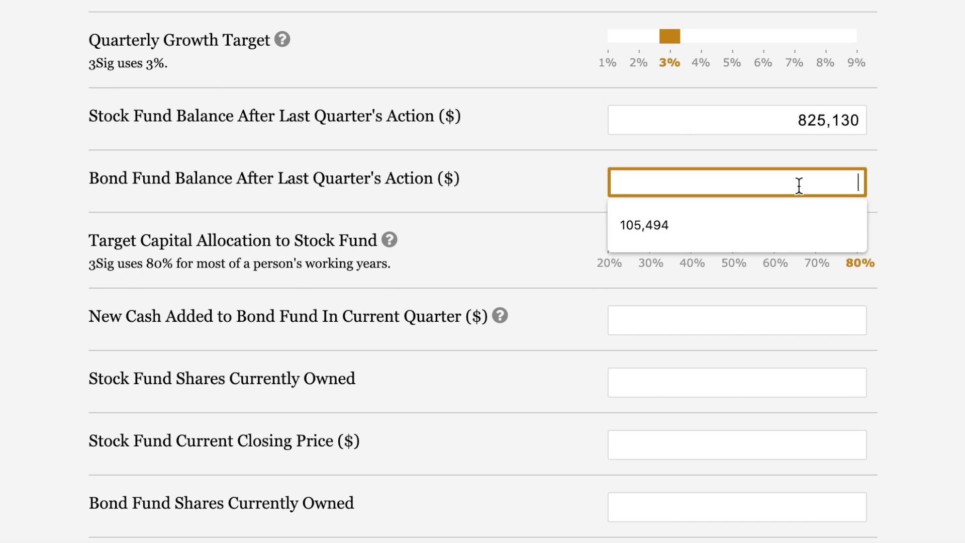
text(0)
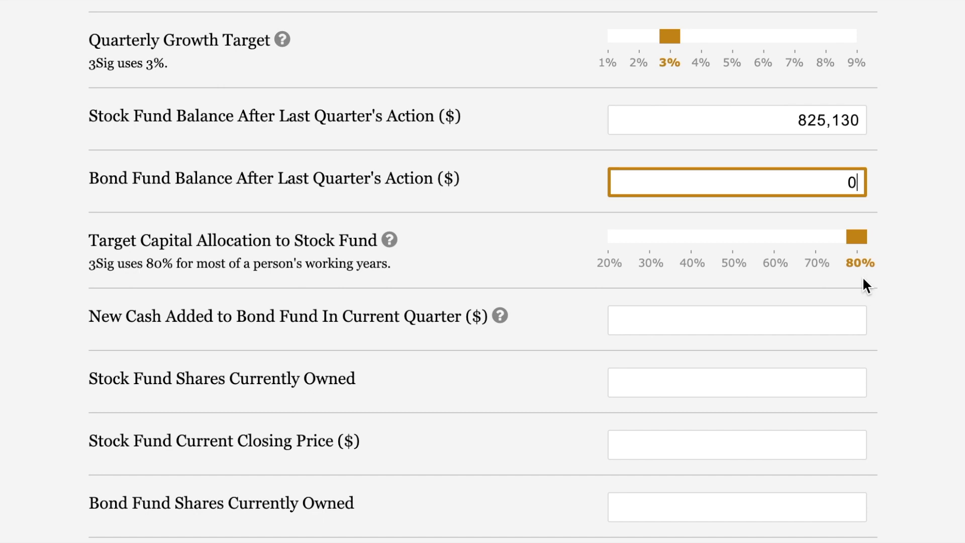
- Enter 6,973 as new cash added to the bond fund this quarter
click(844, 324)
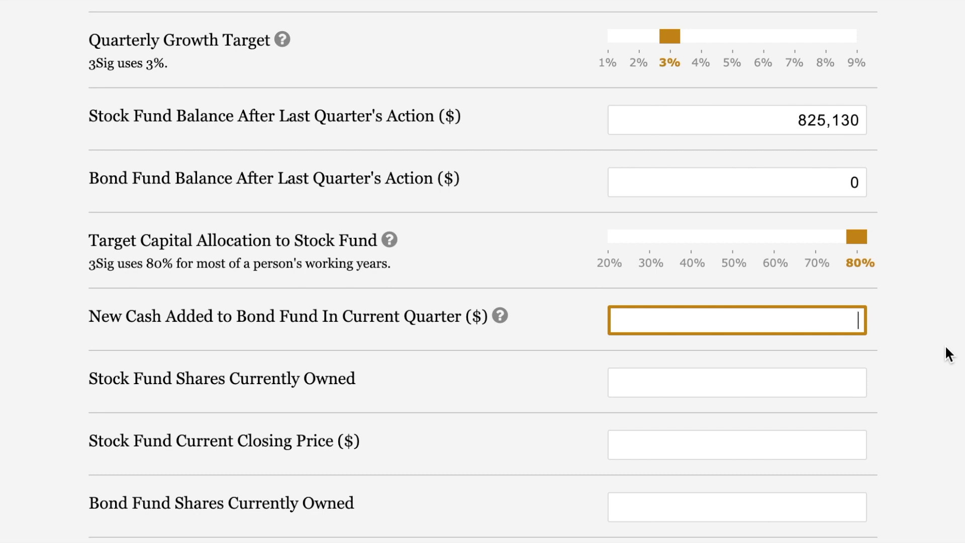
text(6,973)
- Enter 14,948 stock shares at 64.64 and 80 bond shares at 88.19
click(843, 389)
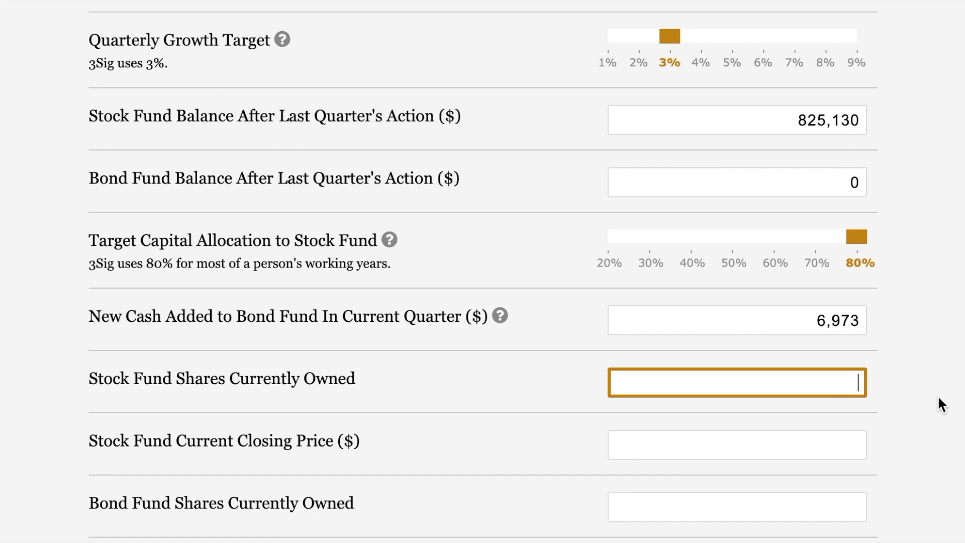
text(1,4948)
click(848, 445)
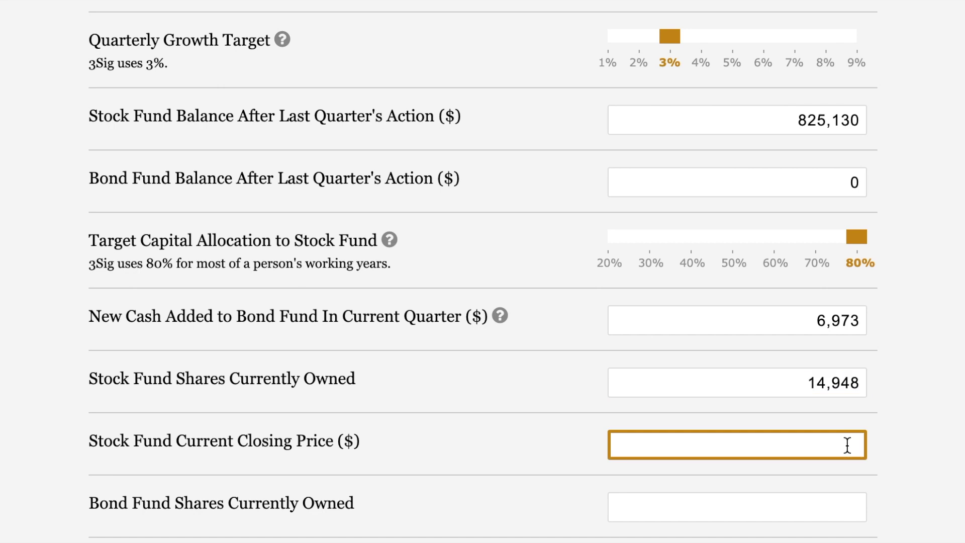
text(64.64)
scroll(925, 392, down, 3)
scroll(926, 391, down, 3)
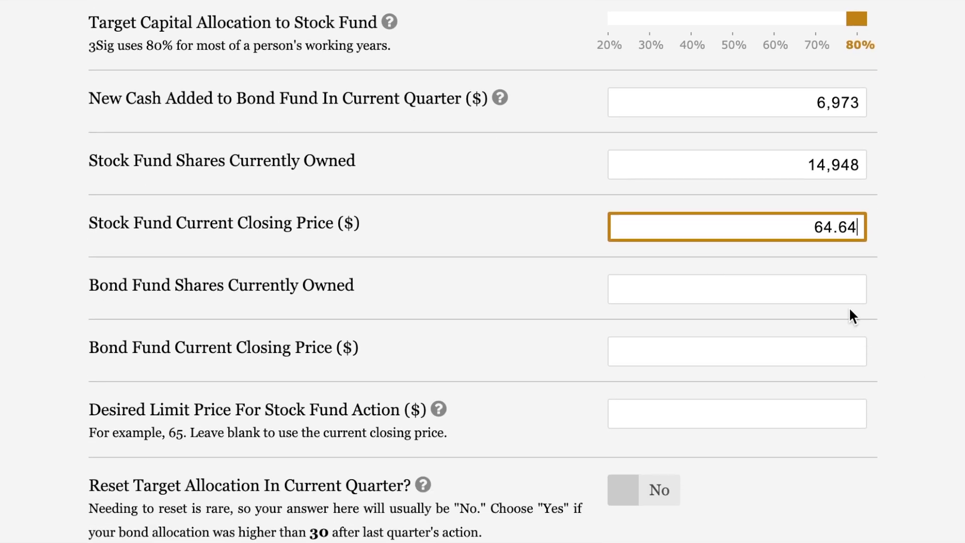
click(841, 287)
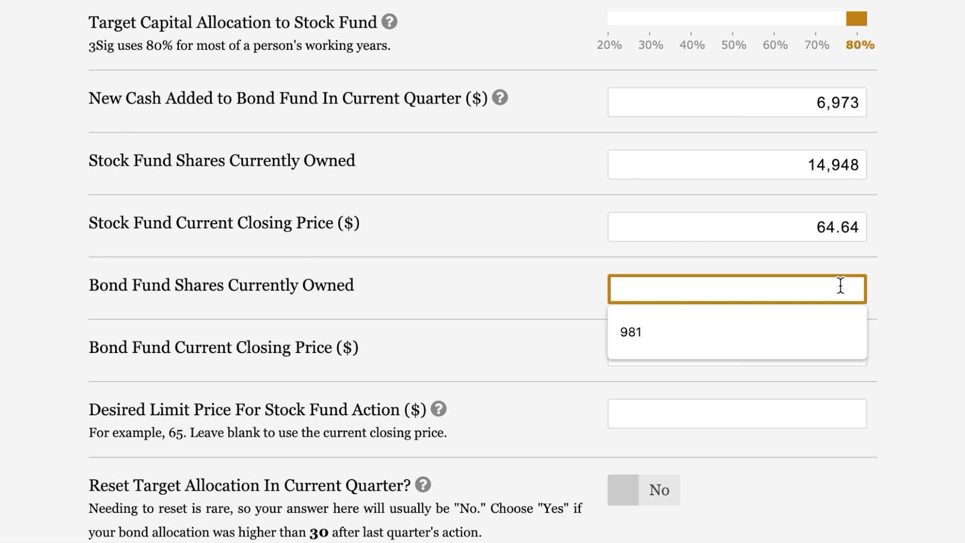
text(80)
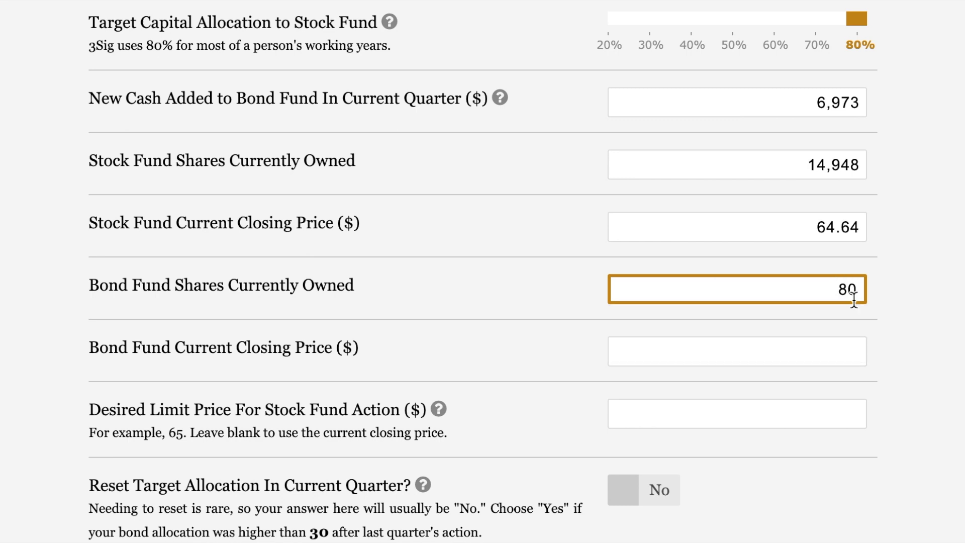
click(838, 346)
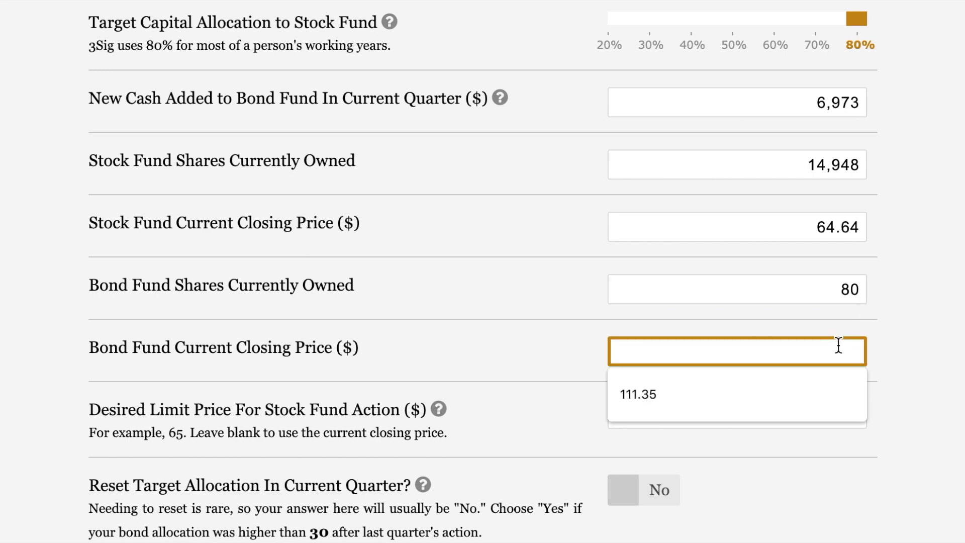
text(88.19)
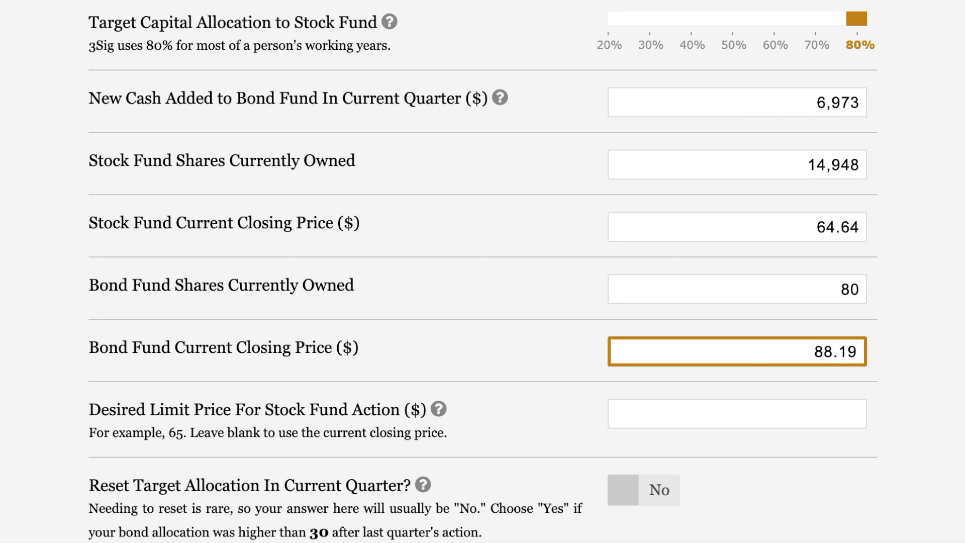
scroll(888, 370, down, 2)
scroll(888, 370, down, 3)
scroll(888, 377, down, 1)
scroll(888, 376, down, 2)
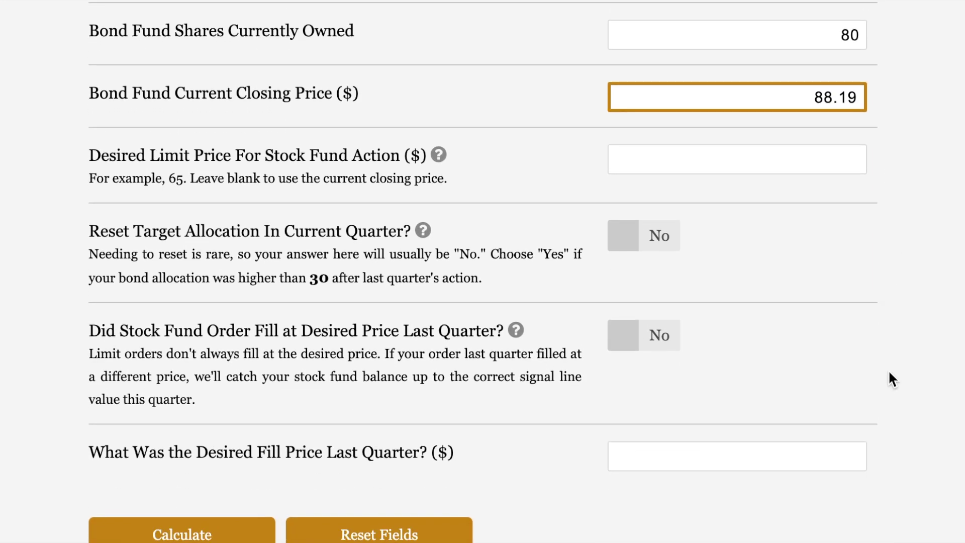
scroll(890, 376, up, 1)
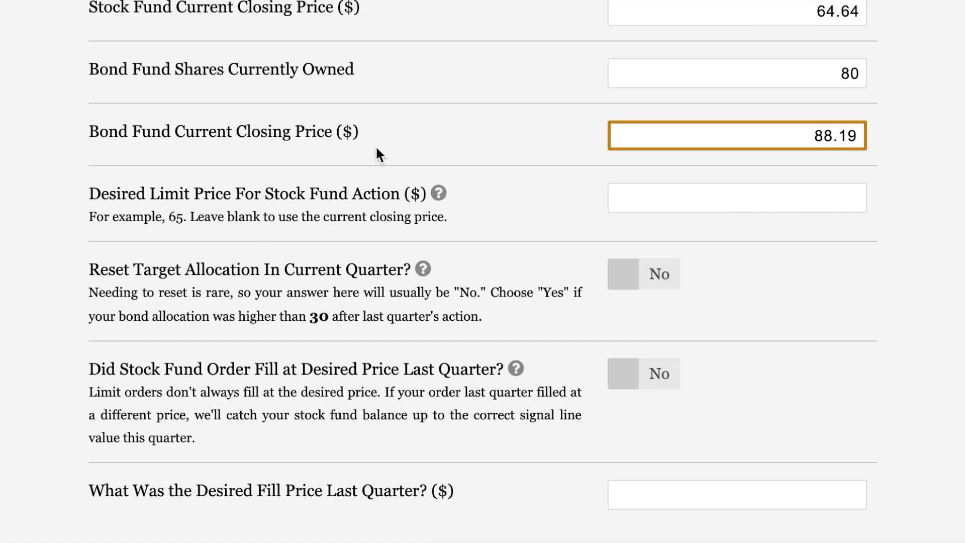
scroll(410, 126, up, 1)
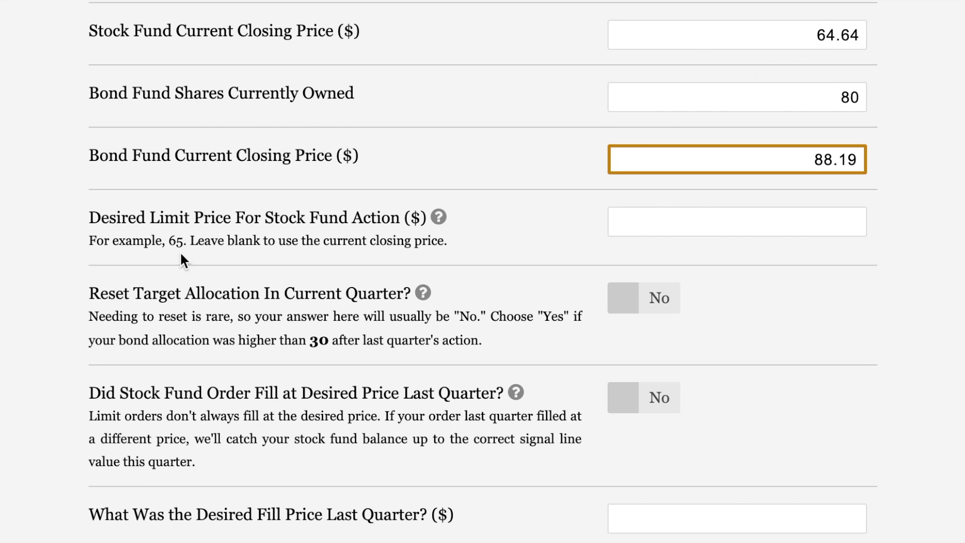
- Replace the 64.64 stock fund closing price with 75.67
double_click(804, 34)
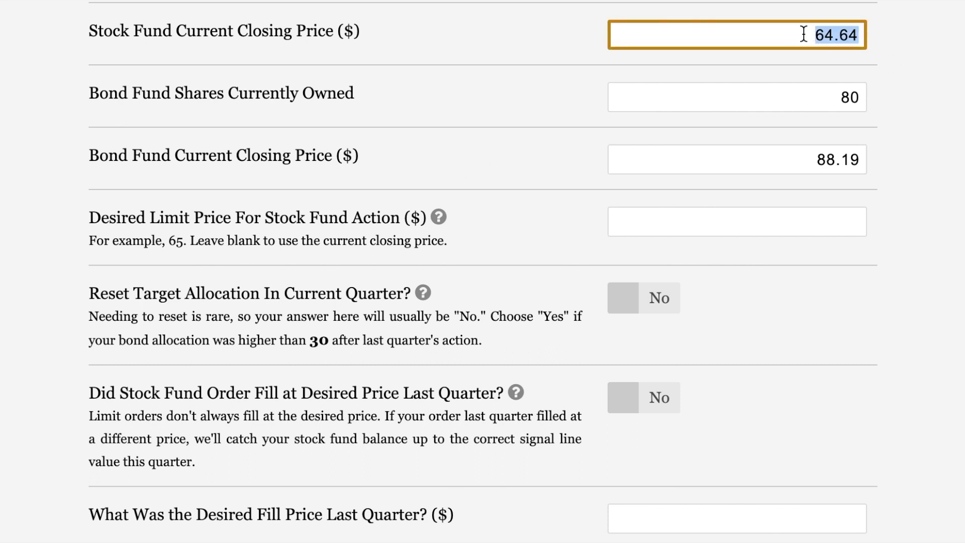
text(75.67)
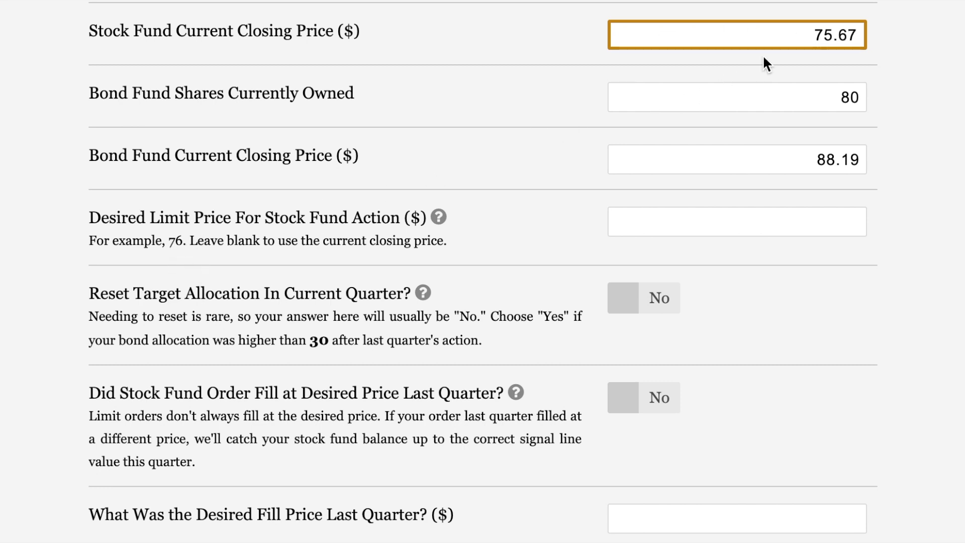
- Restore the stock fund closing price from 75.67 back to 64.64
double_click(772, 35)
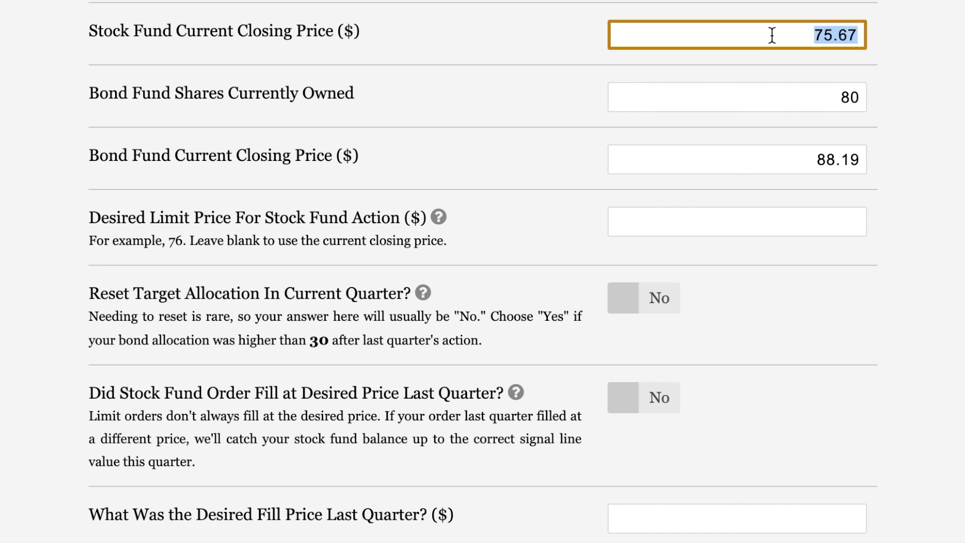
text(64.64)
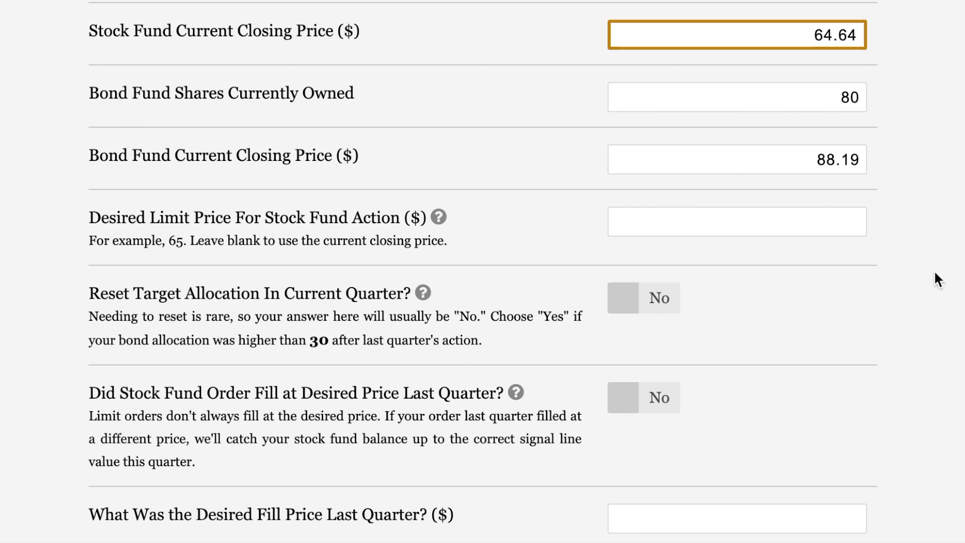
scroll(936, 259, down, 3)
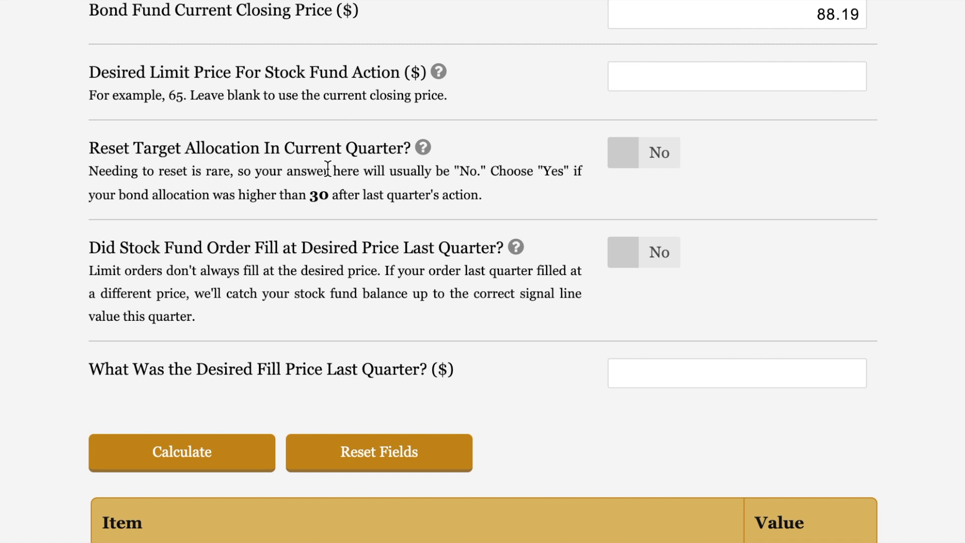
scroll(780, 169, up, 1)
scroll(780, 169, up, 4)
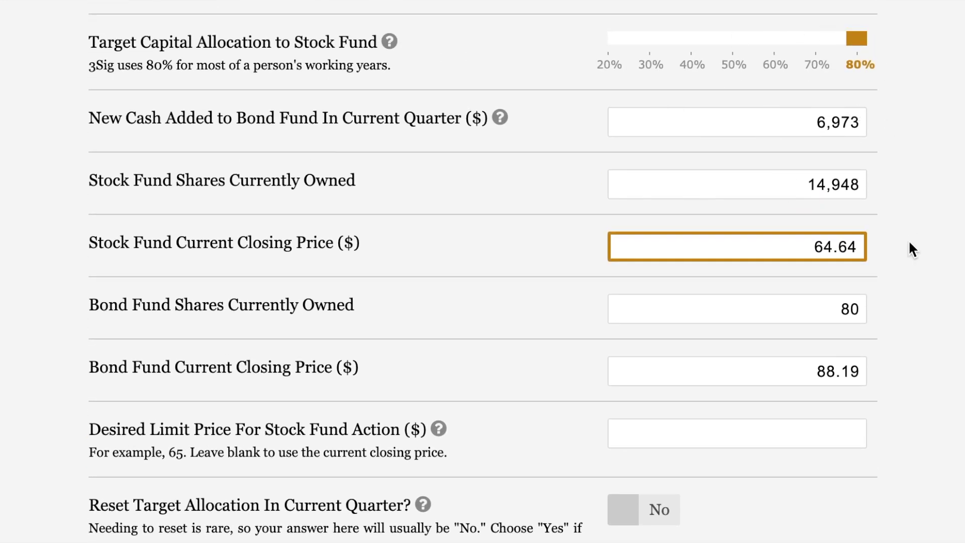
scroll(908, 242, down, 2)
scroll(909, 242, down, 2)
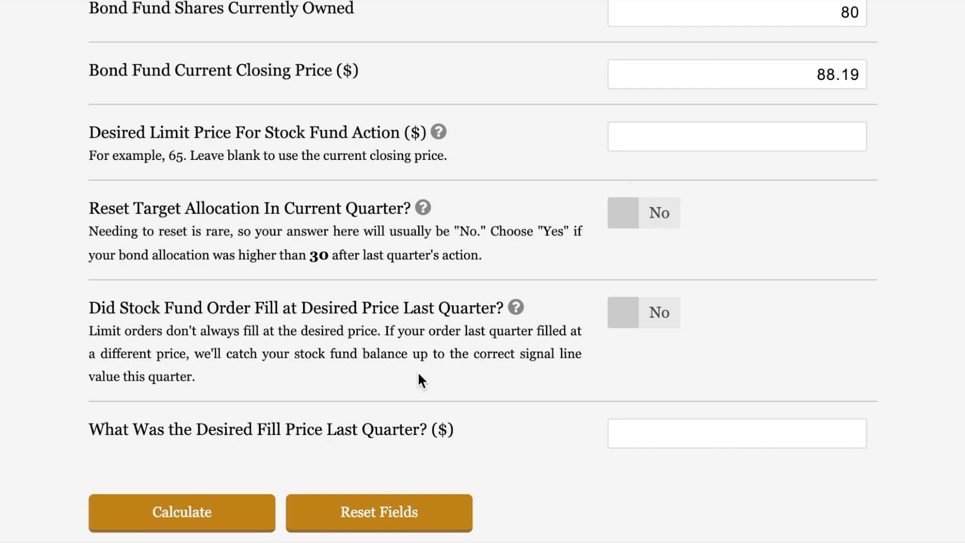
scroll(536, 416, down, 2)
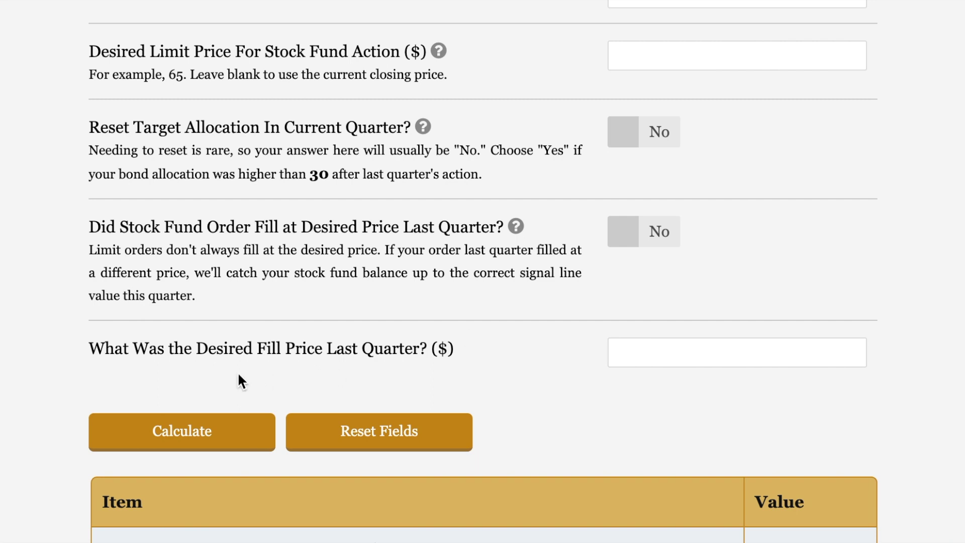
- Enter 54.96 as last quarter's desired fill price
click(672, 356)
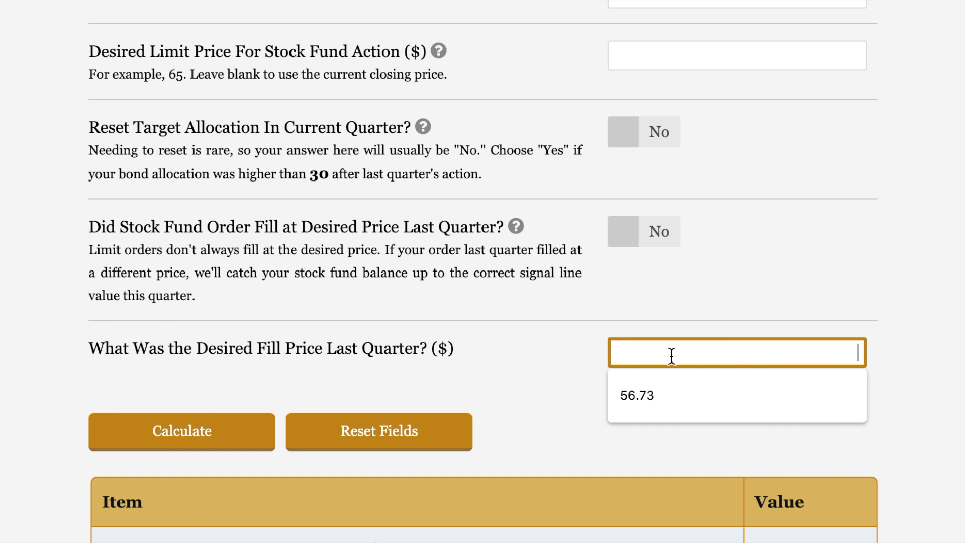
text(54)
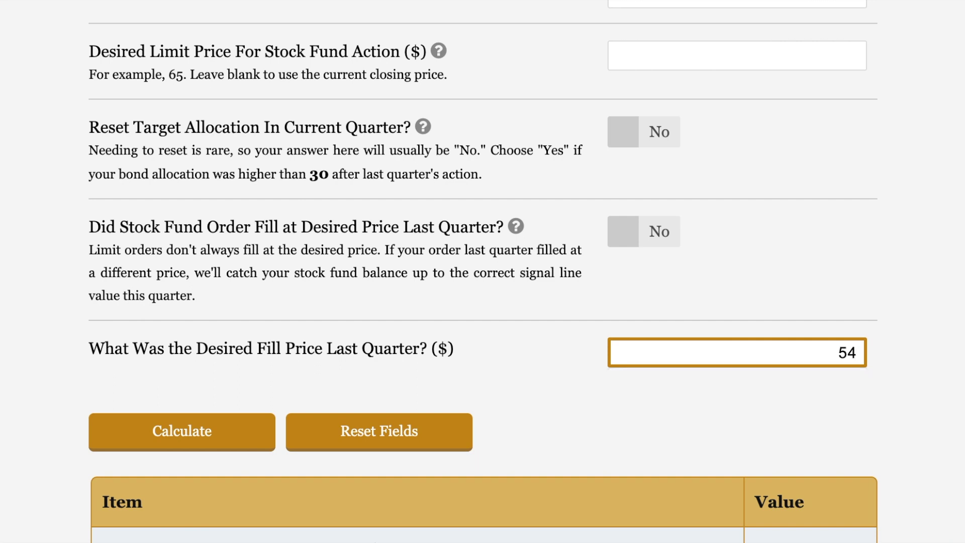
text(.96)
scroll(903, 370, up, 2)
scroll(904, 370, up, 2)
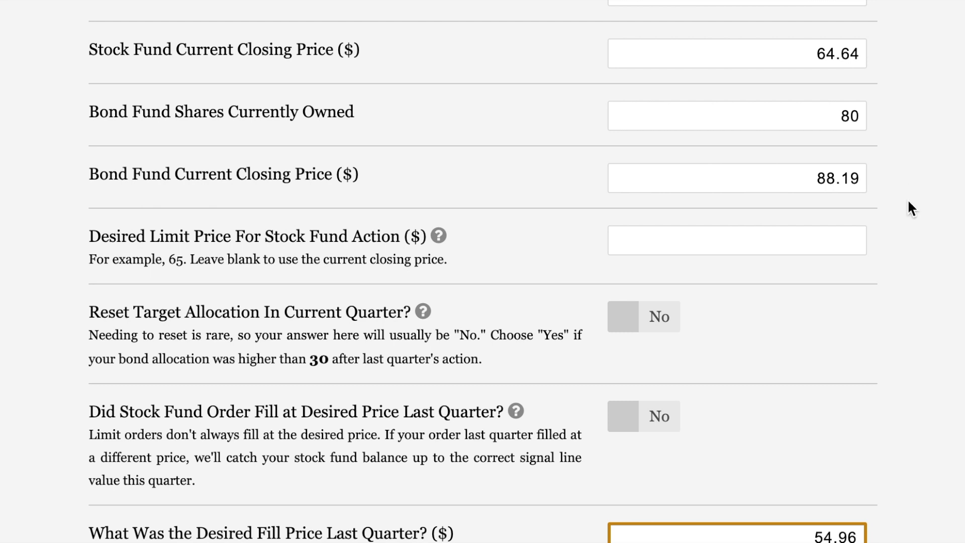
scroll(908, 208, down, 3)
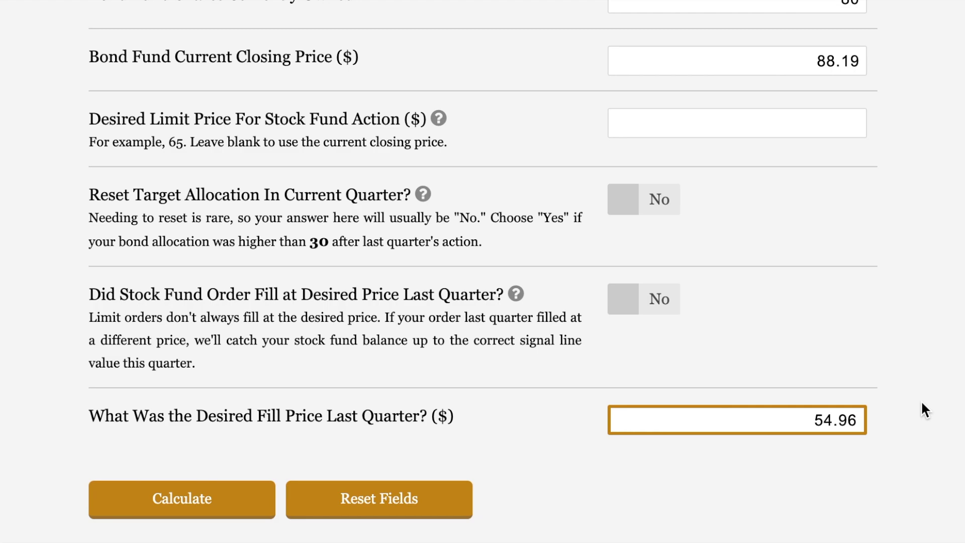
scroll(922, 410, up, 1)
scroll(923, 409, up, 2)
scroll(923, 409, up, 1)
scroll(923, 410, up, 3)
scroll(922, 409, up, 2)
scroll(923, 410, up, 1)
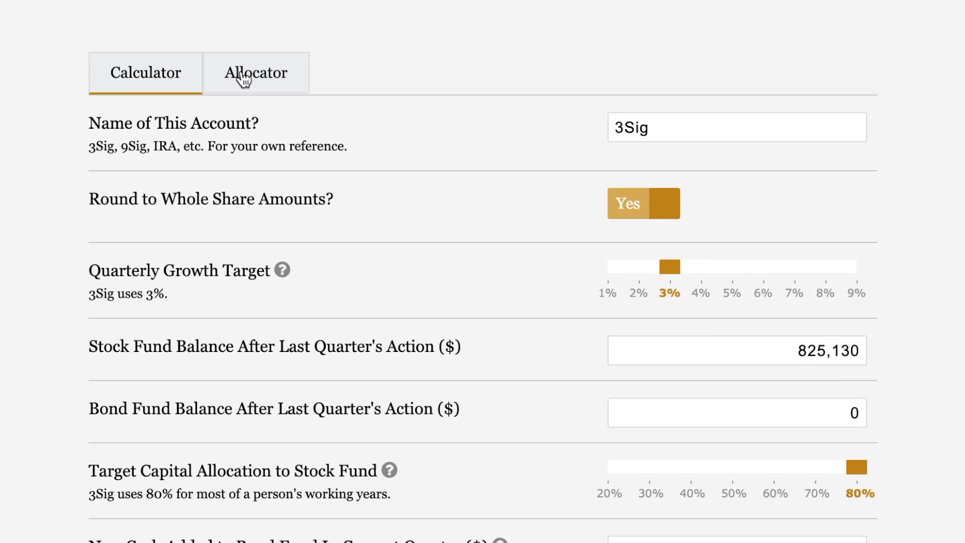
scroll(916, 222, down, 1)
scroll(916, 223, down, 1)
scroll(918, 228, down, 1)
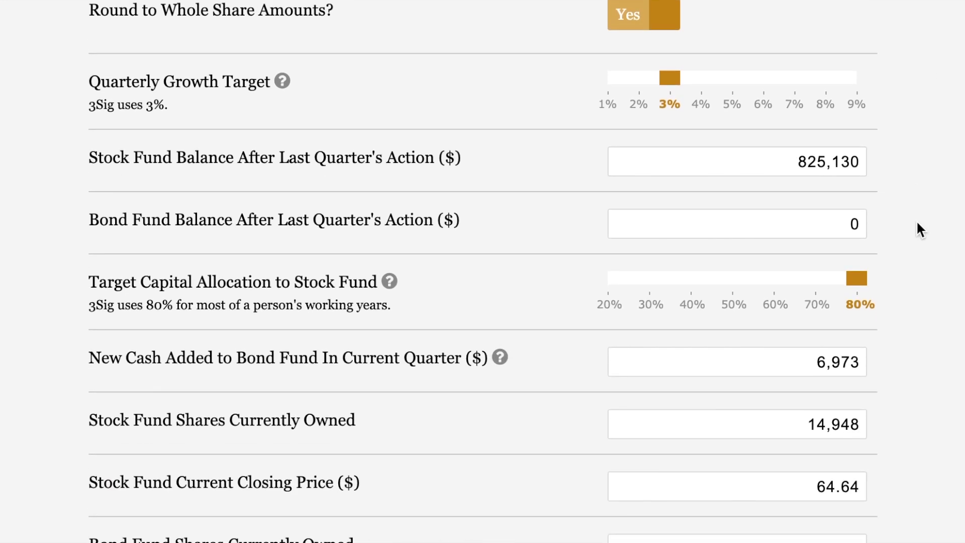
scroll(917, 229, down, 1)
scroll(918, 229, down, 2)
scroll(918, 231, down, 2)
scroll(918, 232, down, 2)
scroll(917, 231, down, 1)
scroll(917, 231, down, 1)
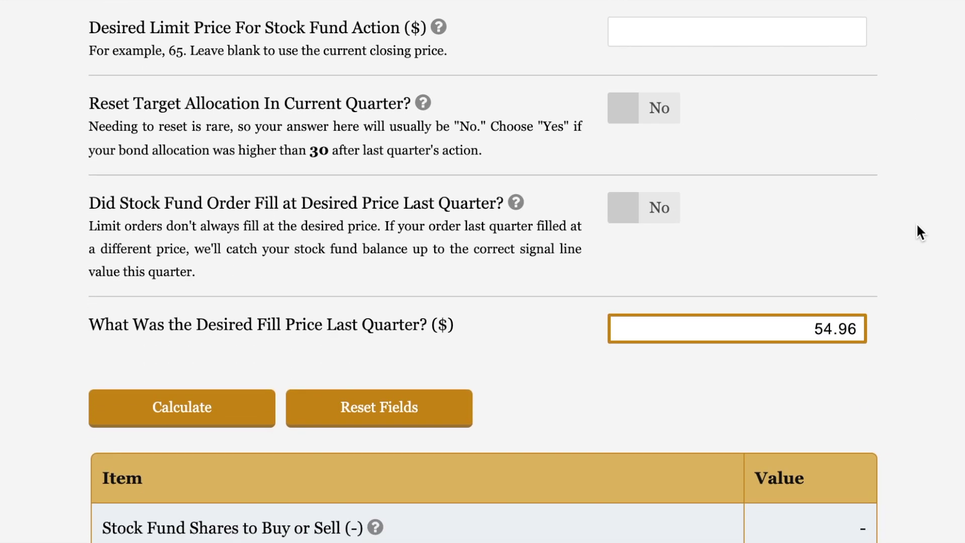
- Calculate the signals: sell 1,803 stock shares, buy 1,322 bond shares, 87/13 allocation
click(190, 420)
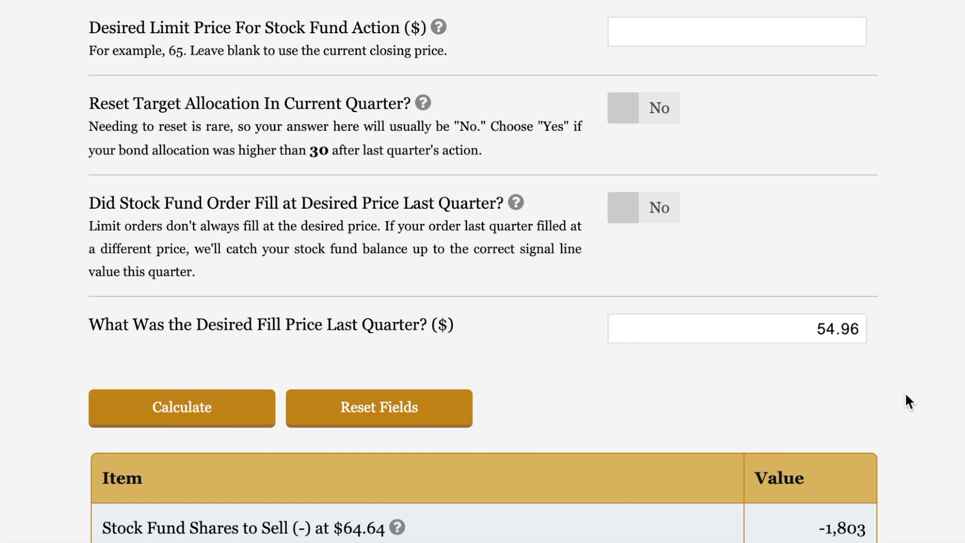
scroll(907, 401, down, 3)
scroll(907, 402, down, 1)
scroll(907, 403, down, 2)
scroll(907, 403, down, 1)
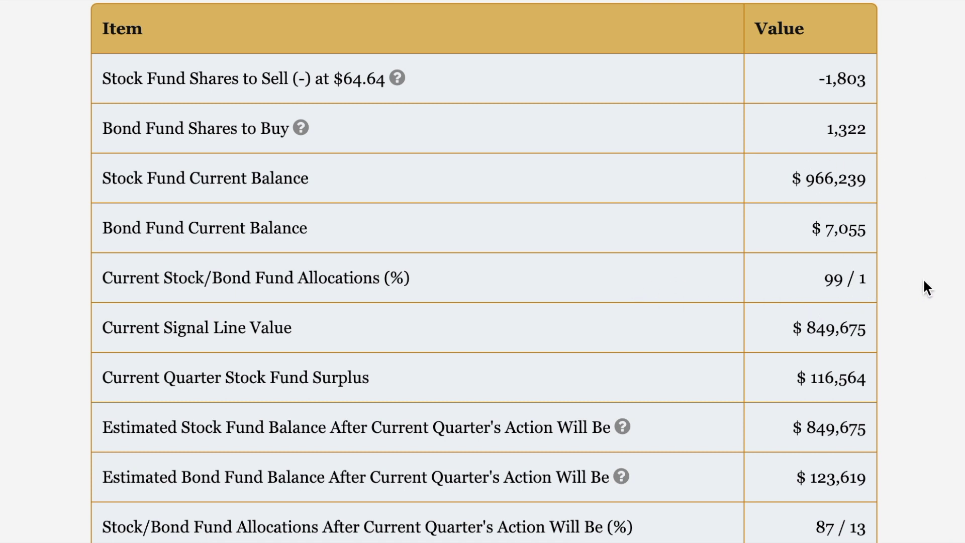
scroll(924, 282, down, 2)
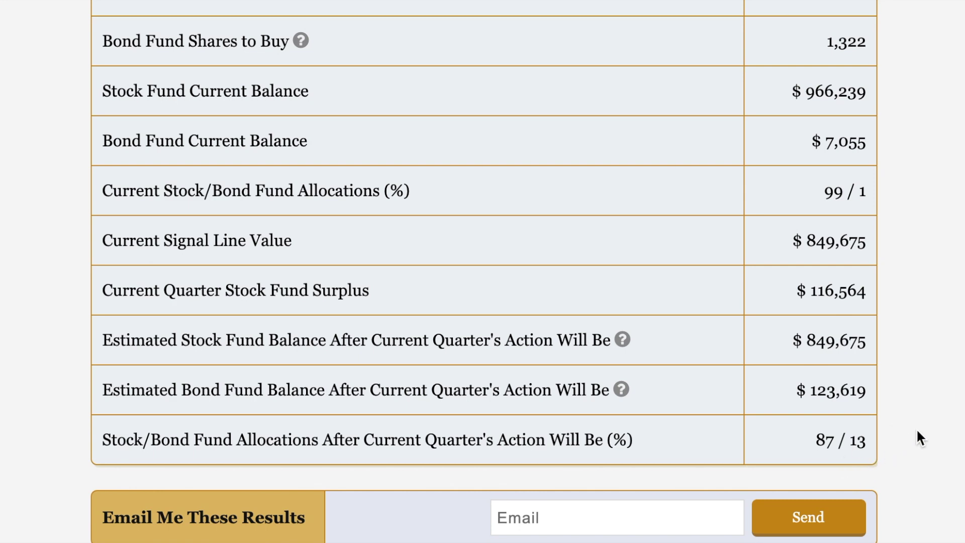
scroll(917, 430, up, 3)
scroll(918, 408, up, 7)
scroll(918, 408, up, 3)
scroll(917, 407, up, 5)
scroll(918, 408, up, 1)
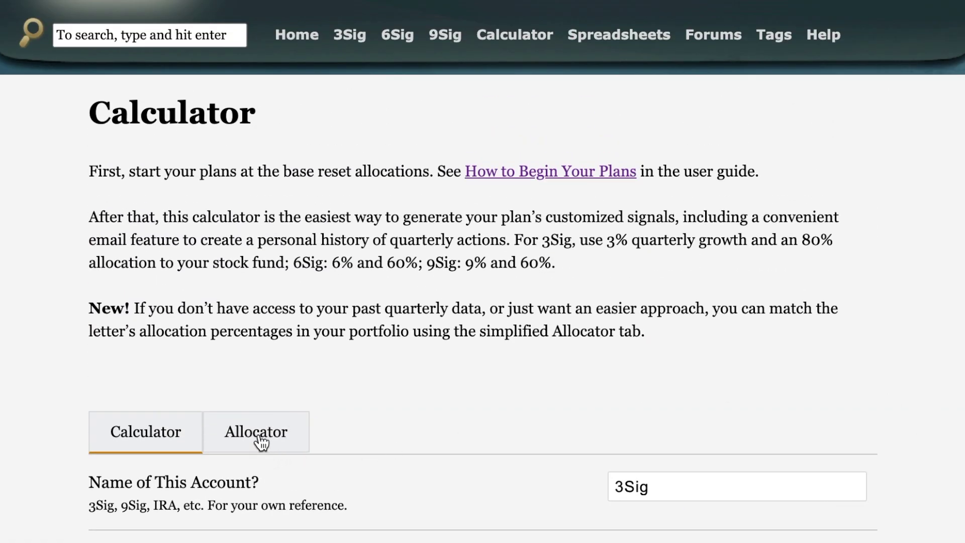
scroll(951, 426, down, 2)
scroll(951, 426, down, 10)
scroll(951, 426, down, 3)
scroll(951, 426, down, 2)
scroll(952, 425, down, 2)
scroll(952, 426, down, 3)
scroll(951, 426, down, 3)
scroll(951, 426, down, 1)
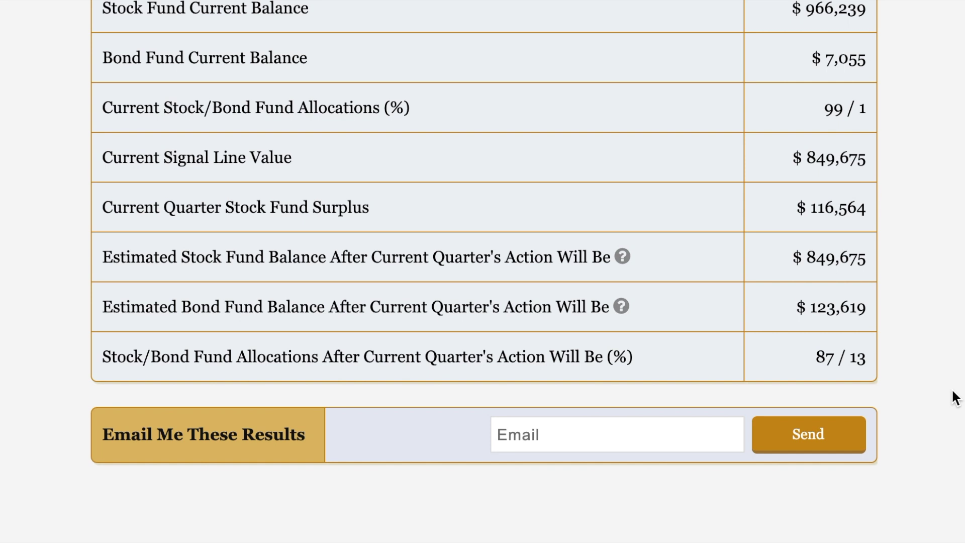
- Send the results to the saved email address and get the Results Sent confirmation
click(666, 430)
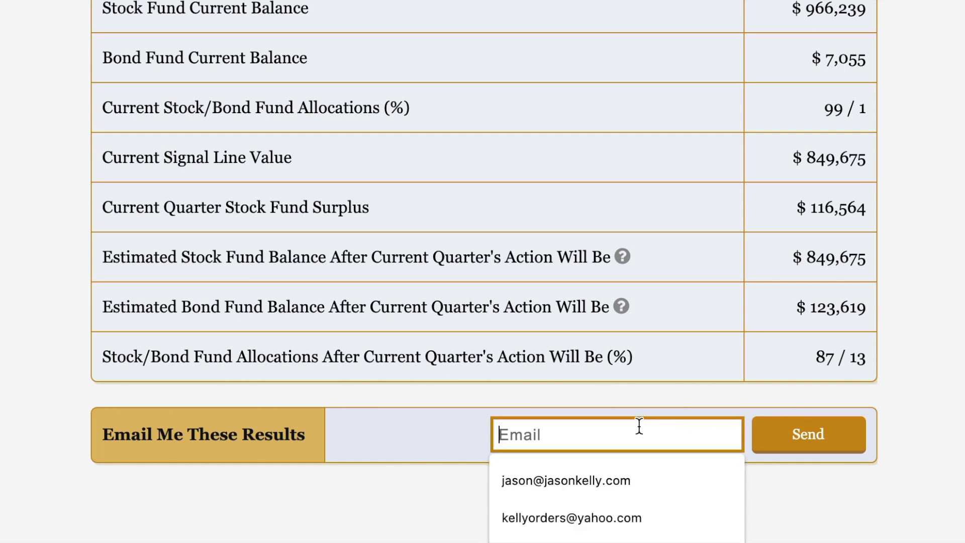
click(551, 475)
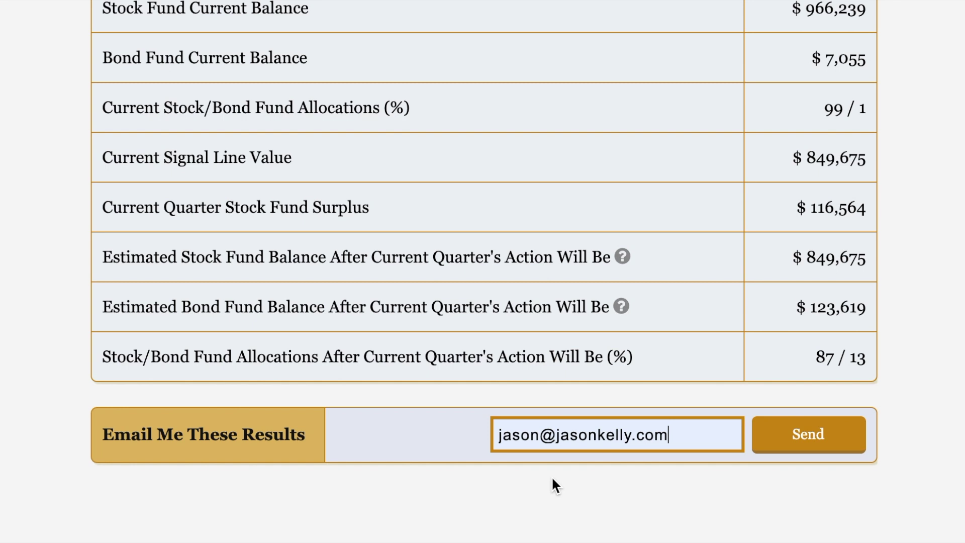
click(807, 448)
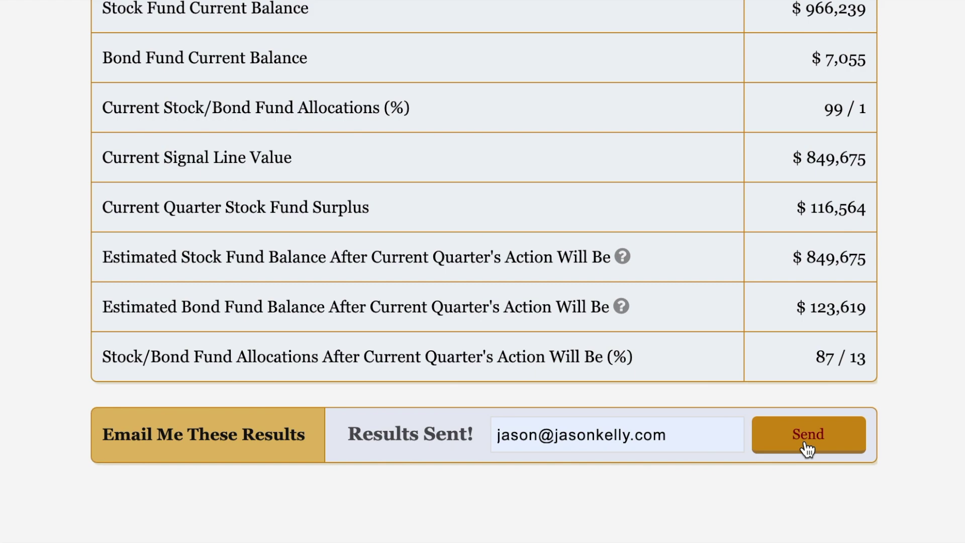
scroll(804, 452, down, 1)
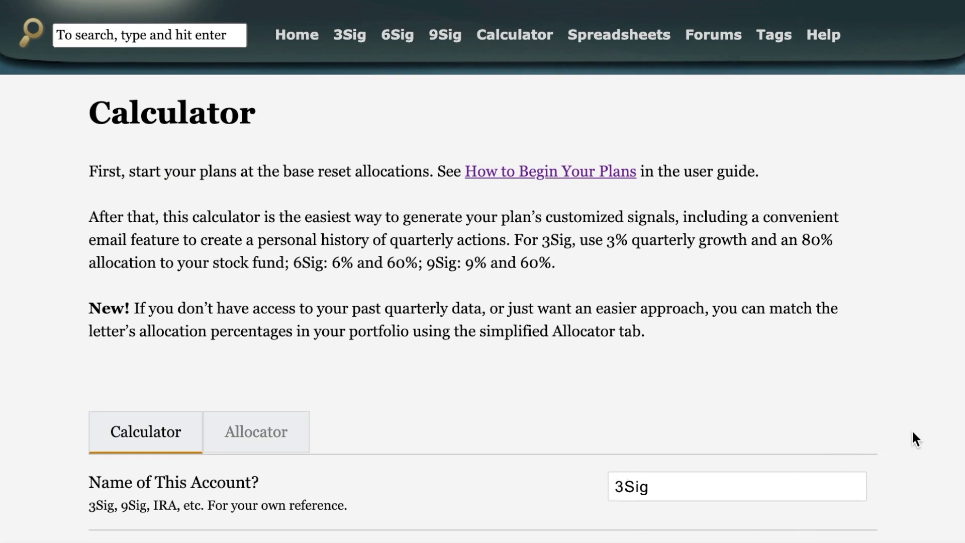
scroll(912, 431, down, 2)
scroll(912, 431, down, 1)
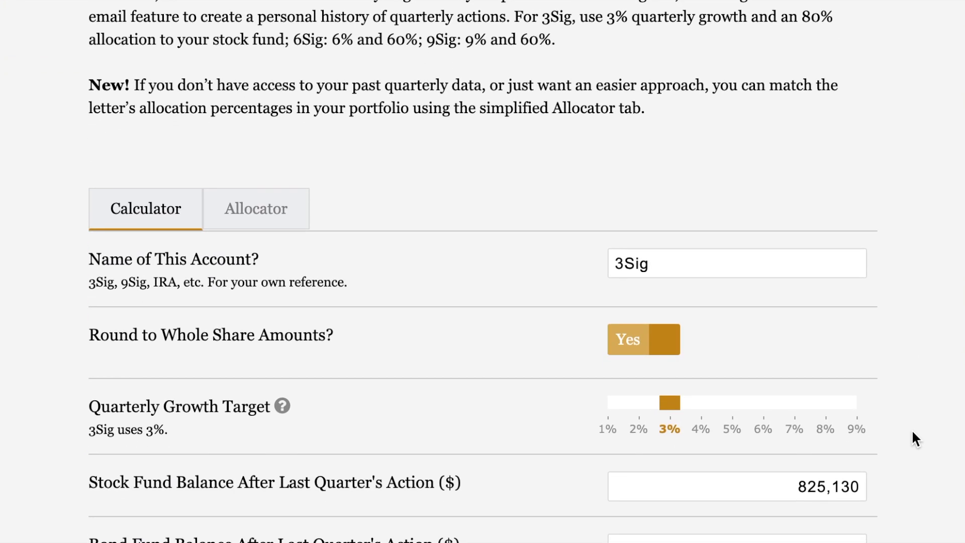
- In the Allocator, set 87% stock allocation, yielding sell 1,848 stock and buy 1,355 bond shares
click(288, 220)
scroll(902, 218, down, 2)
scroll(902, 218, down, 2)
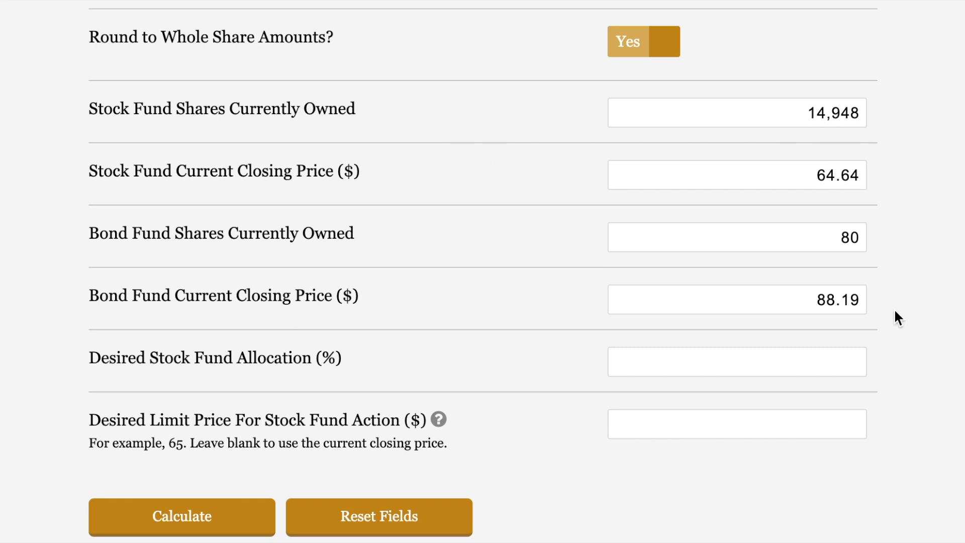
scroll(897, 344, up, 1)
scroll(897, 345, down, 2)
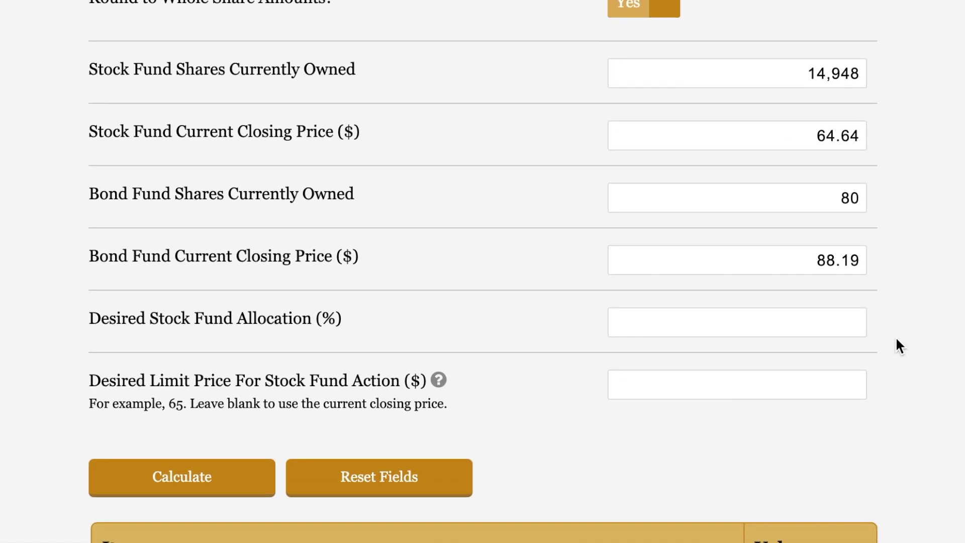
click(704, 324)
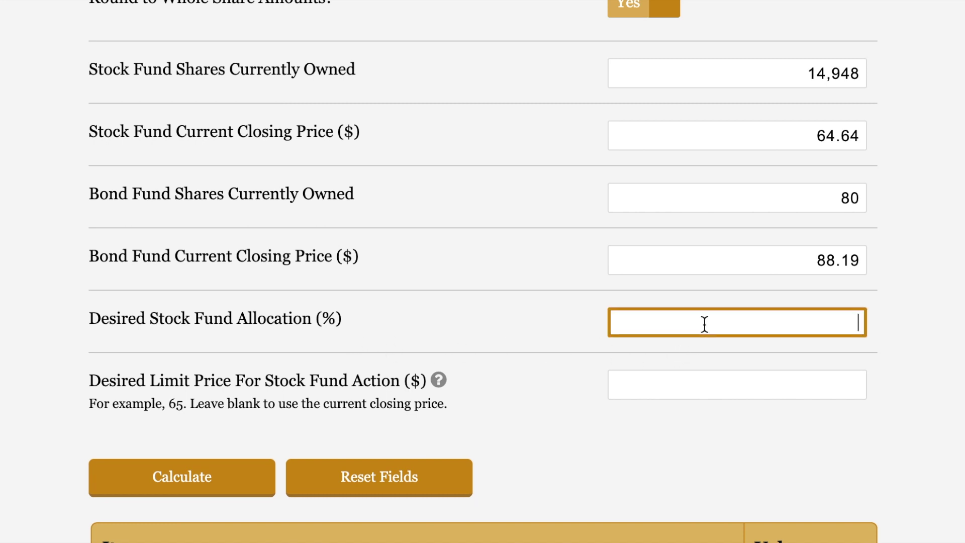
text(87)
click(700, 384)
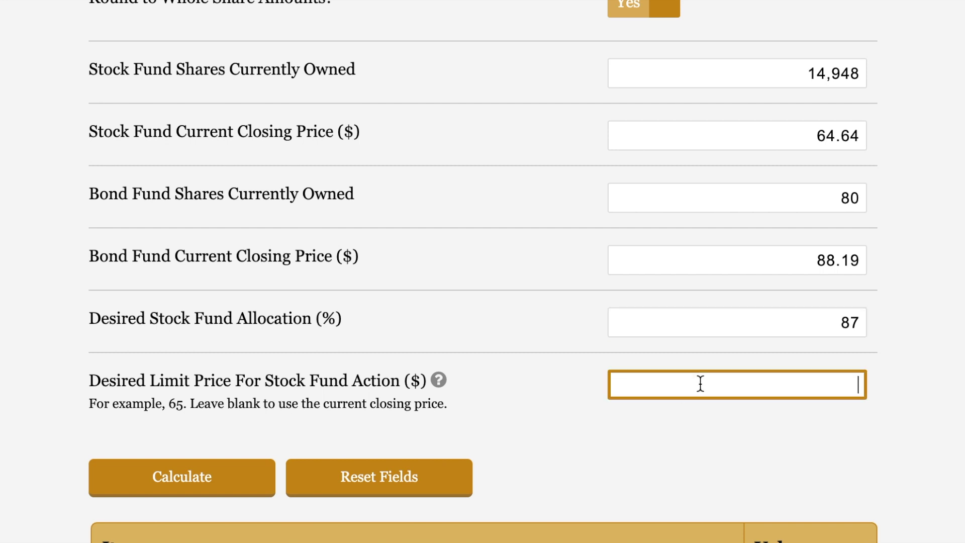
- Calculate the 87% allocation: sell 1,848 stock fund shares and buy 1,355 bond fund shares
click(241, 480)
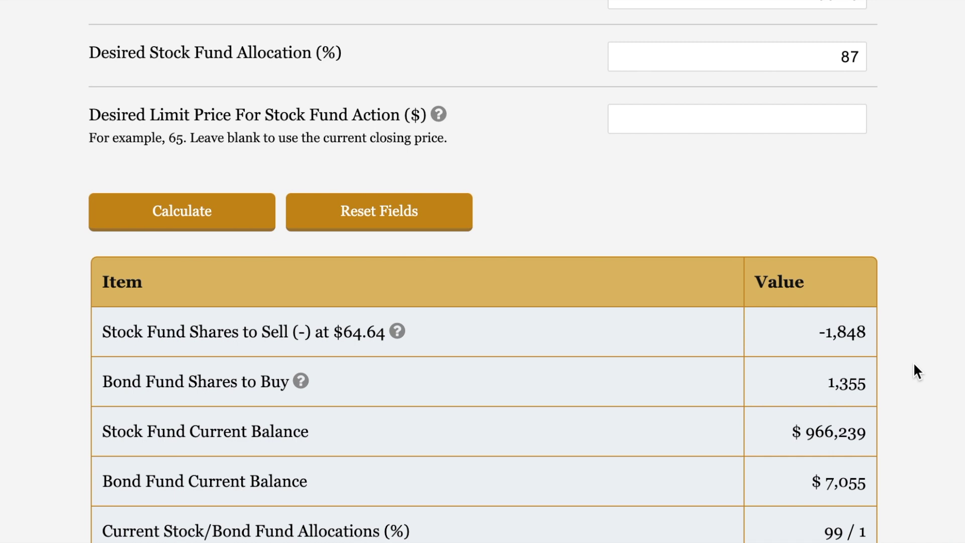
scroll(914, 364, up, 5)
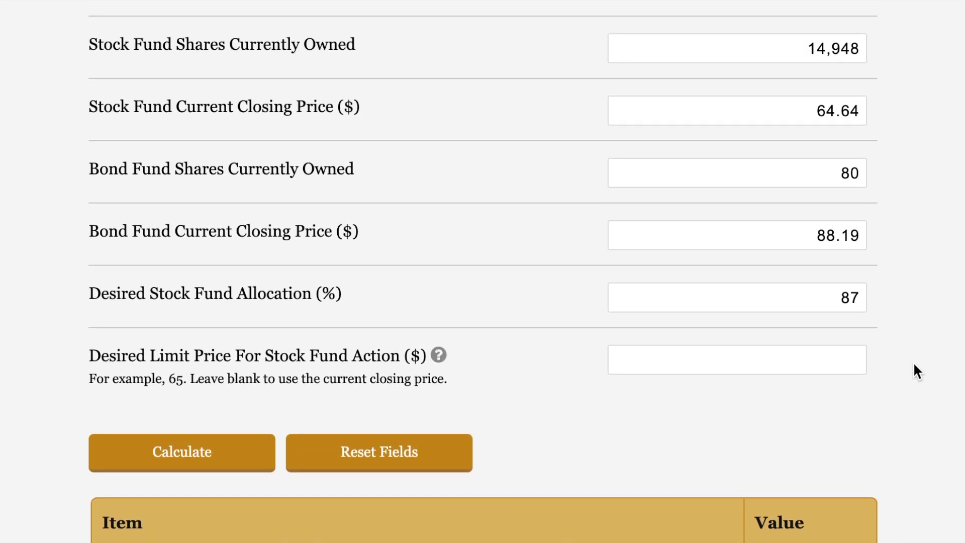
scroll(913, 371, up, 2)
scroll(912, 371, up, 2)
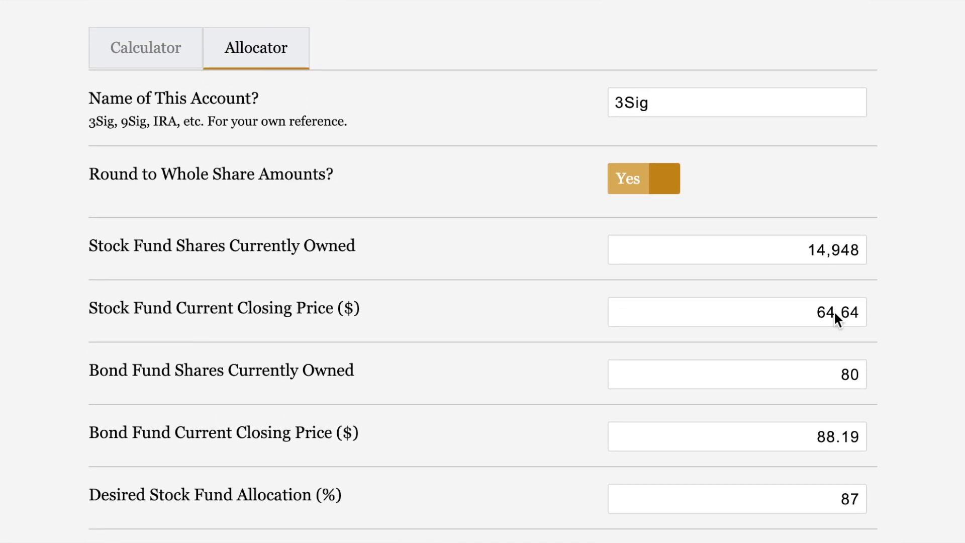